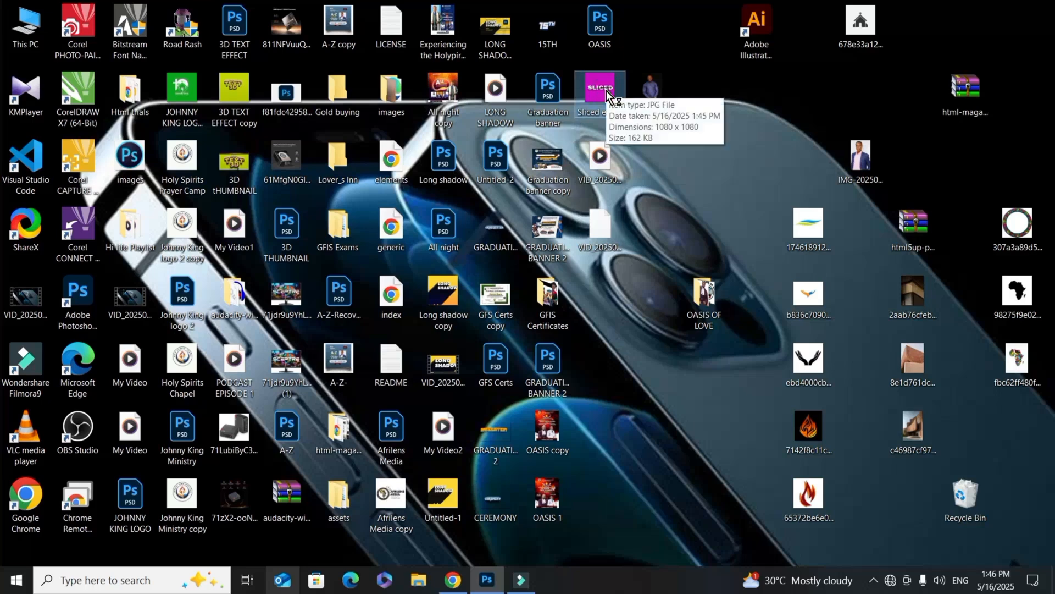
Step: View the finished Sliced effect image from the desktop as a reference, and switch to Photoshop
double_click(608, 97)
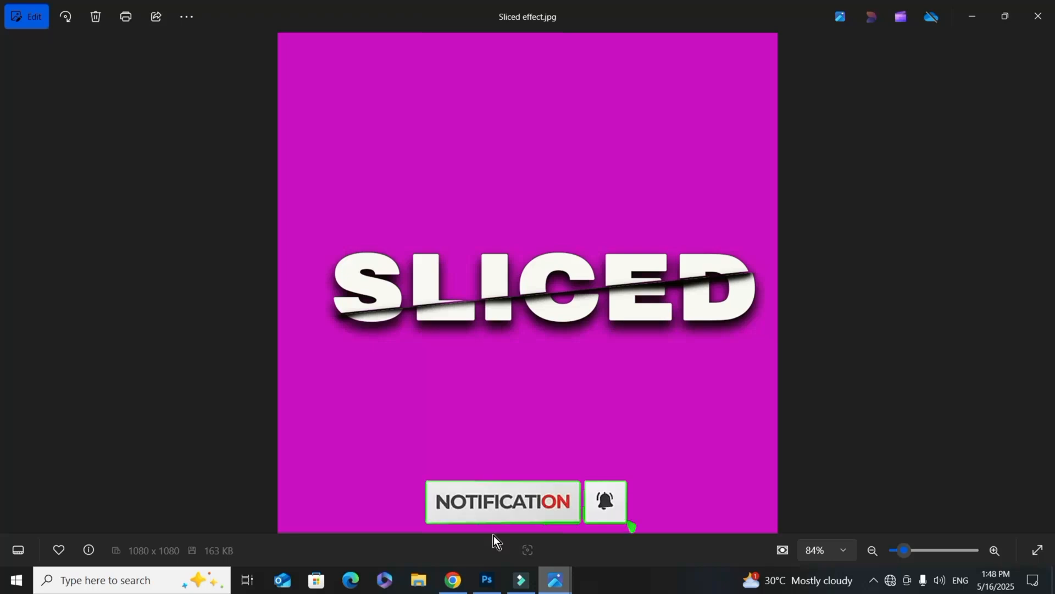
left_click(487, 578)
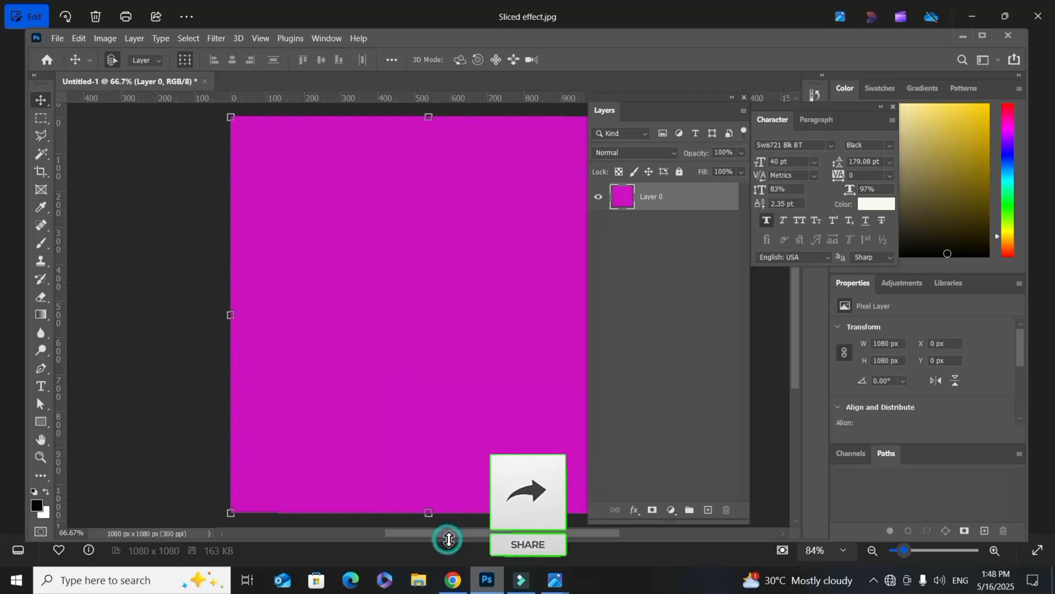
Step: Add a horizontal text layer reading "SLICED" in white 40 pt Swis721 Blk BT on the magenta canvas
left_click_drag(451, 536, 469, 535)
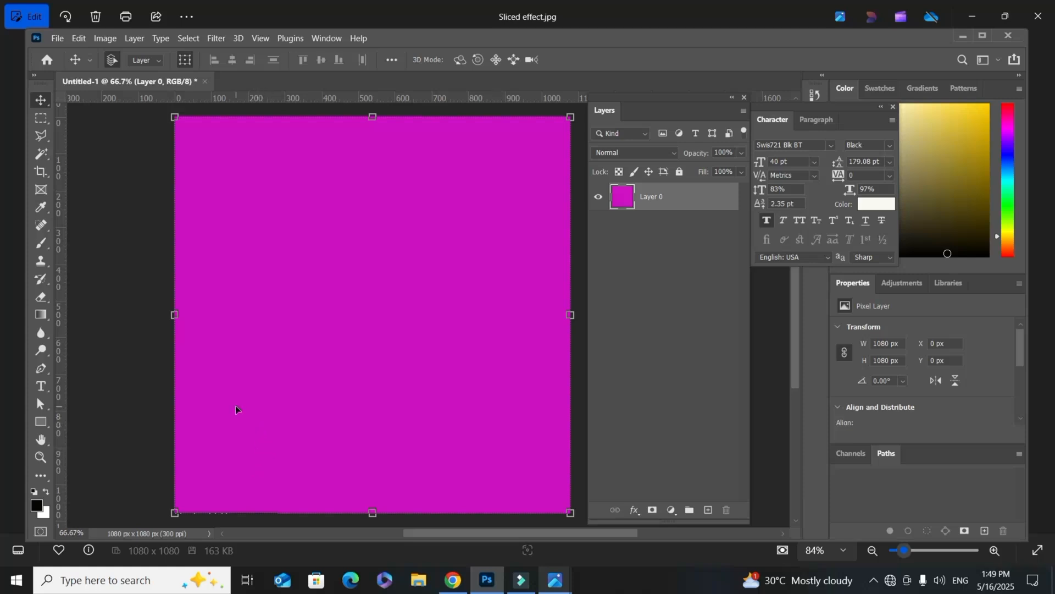
left_click(42, 388)
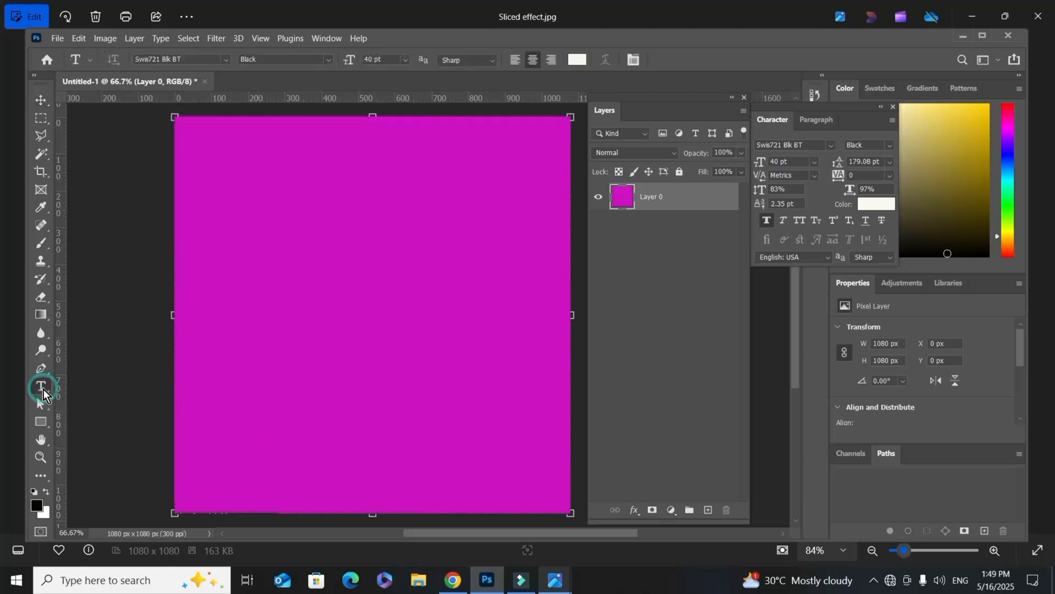
left_click(302, 309)
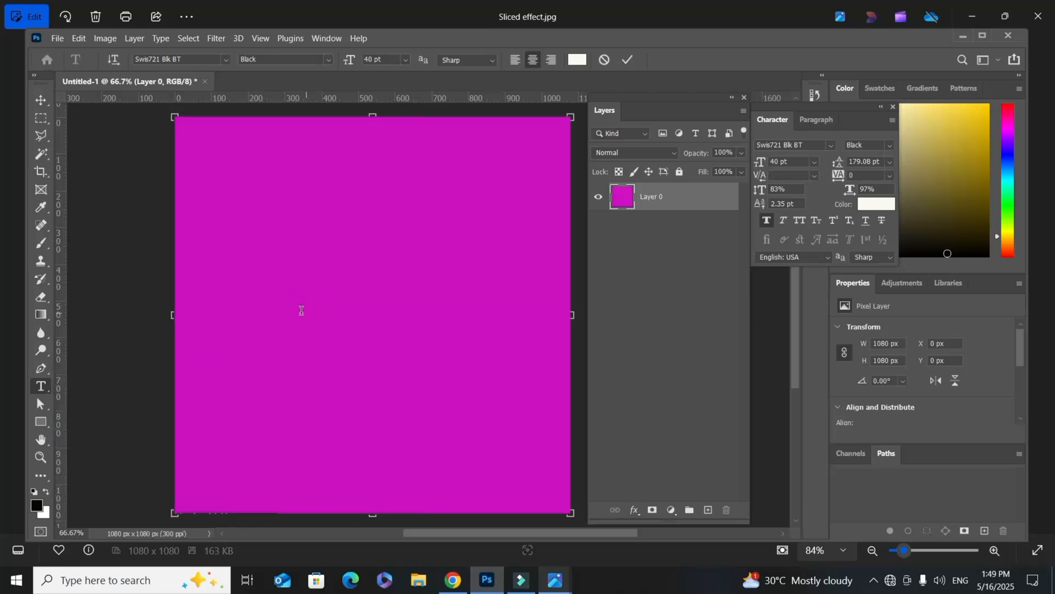
left_click(301, 310)
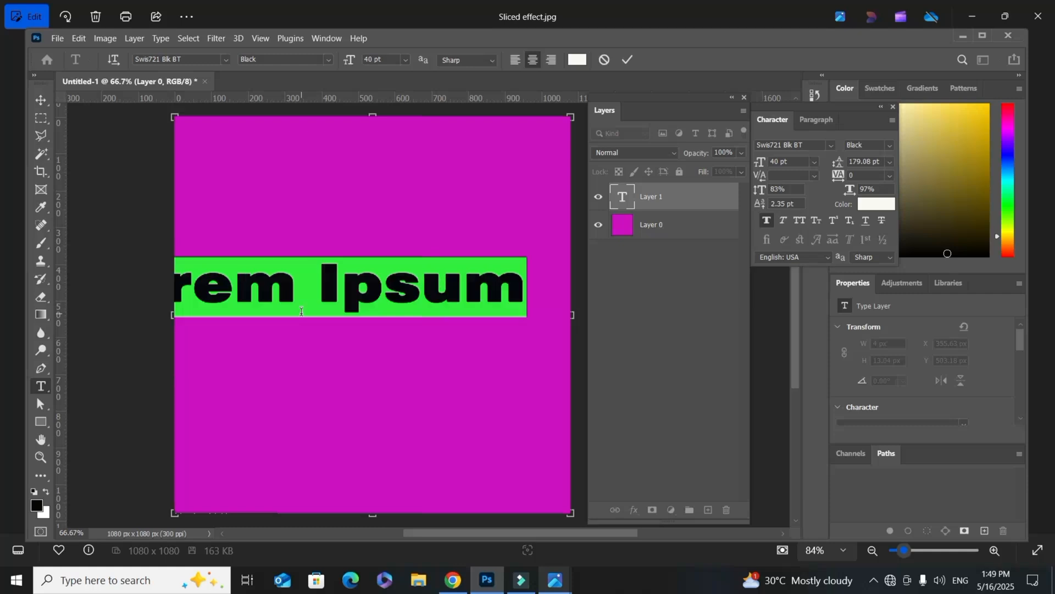
key("BackSpace")
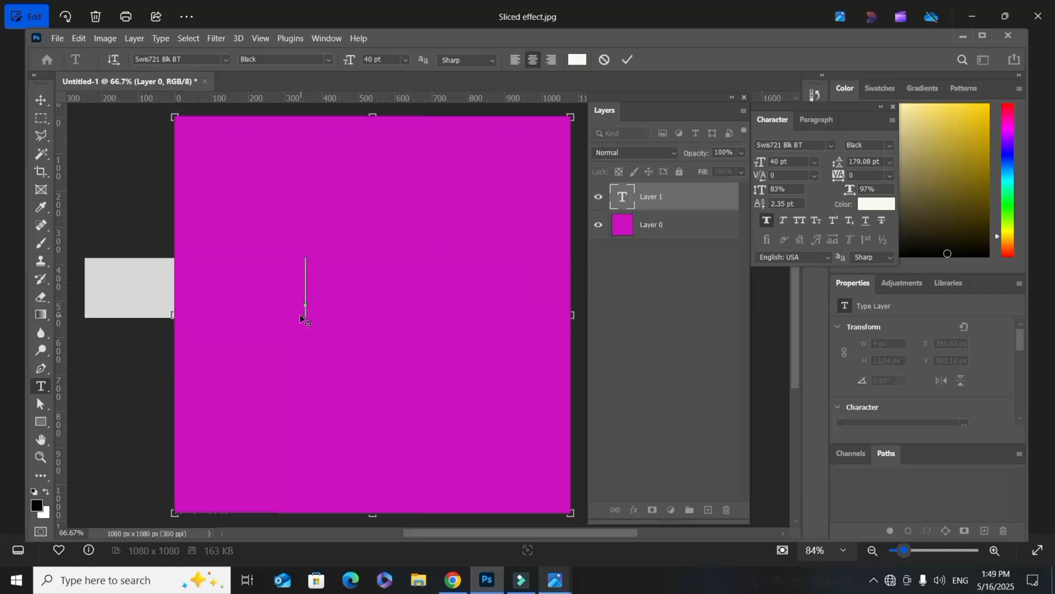
type("S")
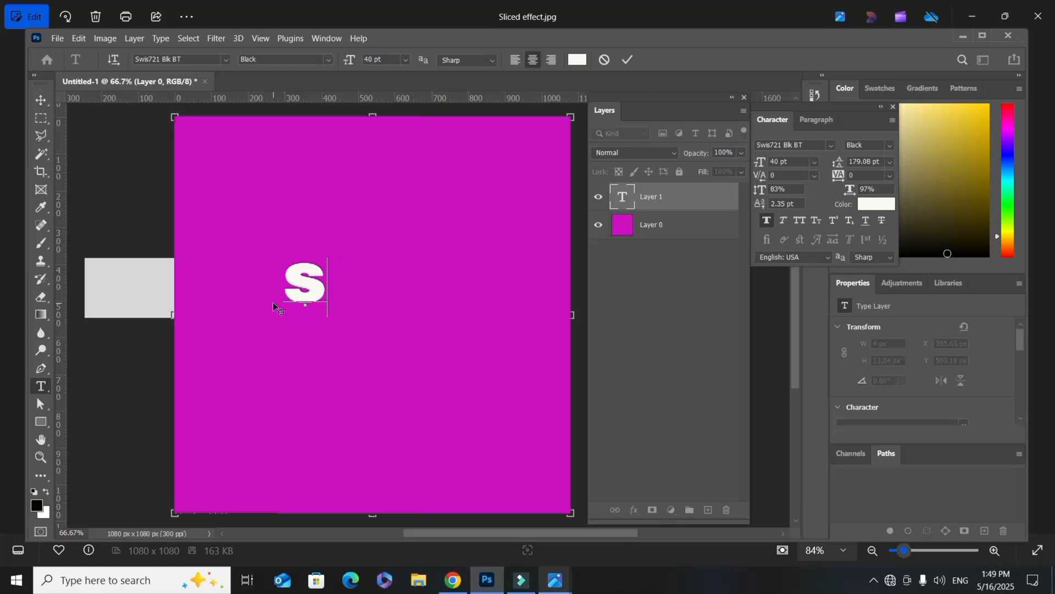
type("LICED")
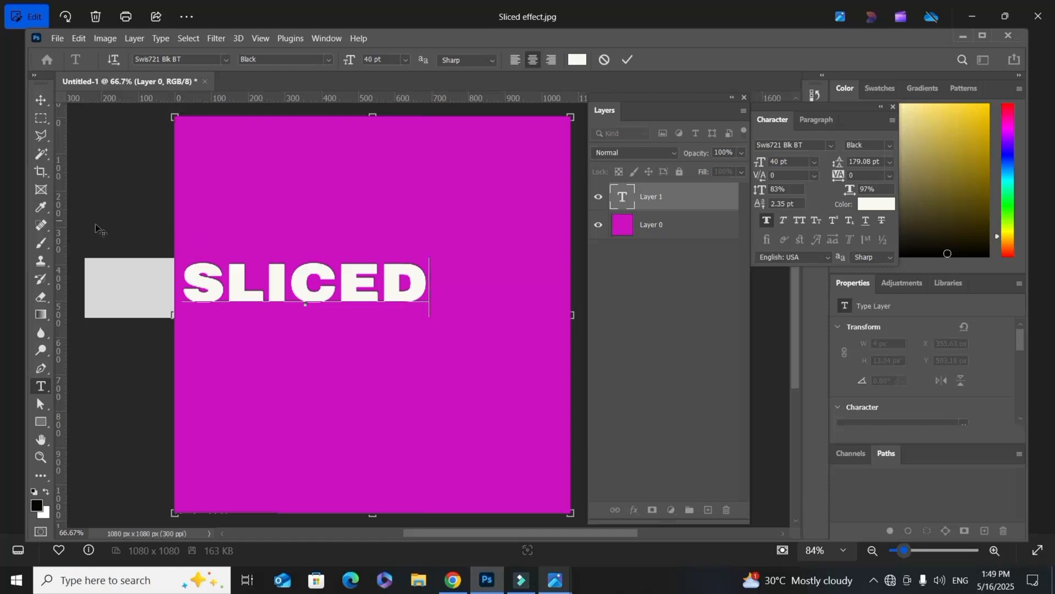
Step: Move the SLICED text to the middle of the canvas and scale it to about 978 px wide
left_click(44, 104)
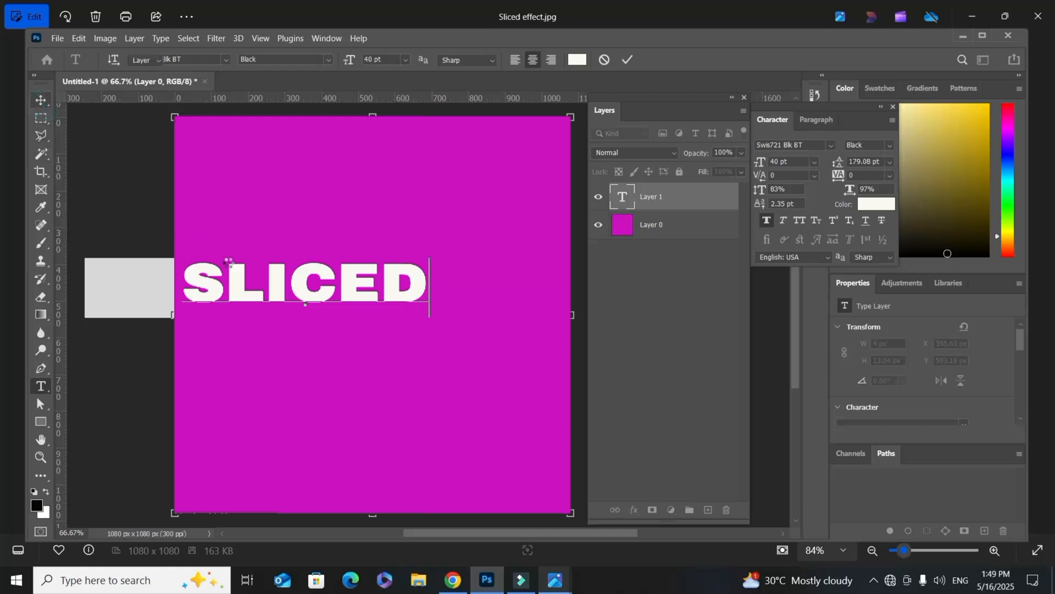
left_click(297, 285)
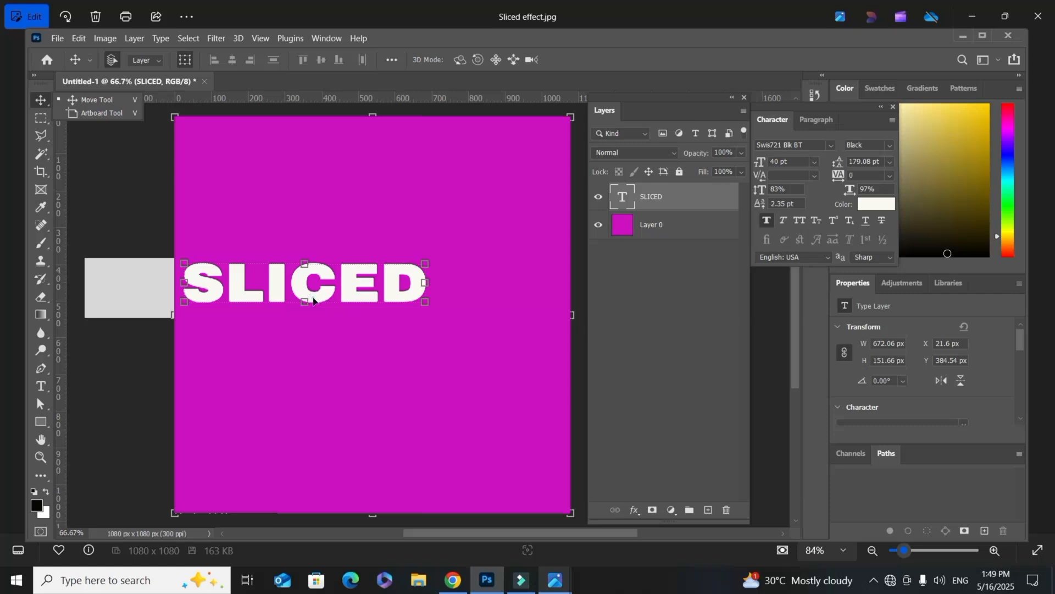
left_click_drag(312, 300, 379, 311)
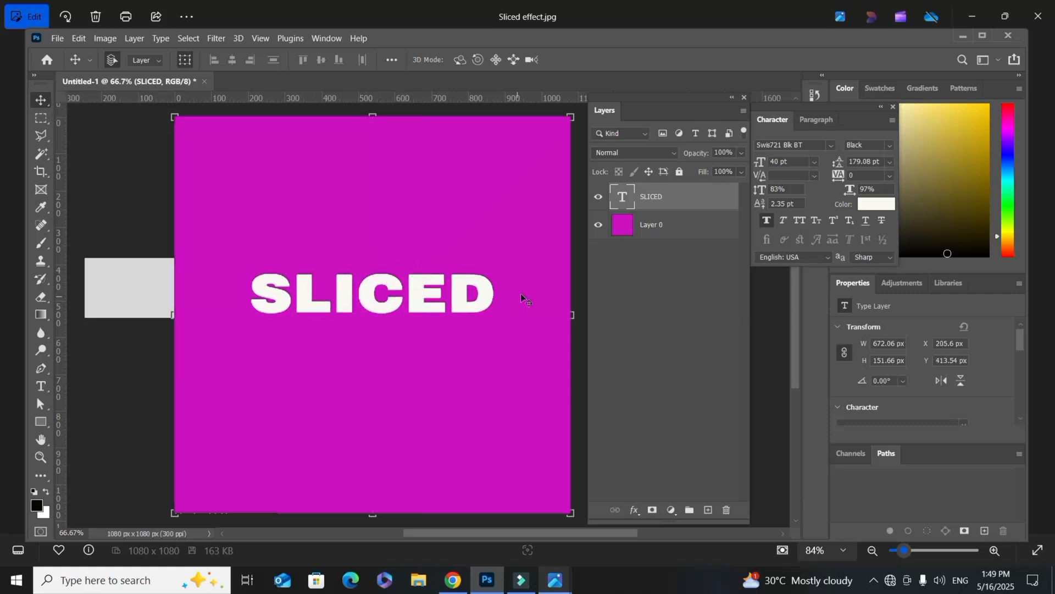
left_click_drag(501, 295, 559, 301)
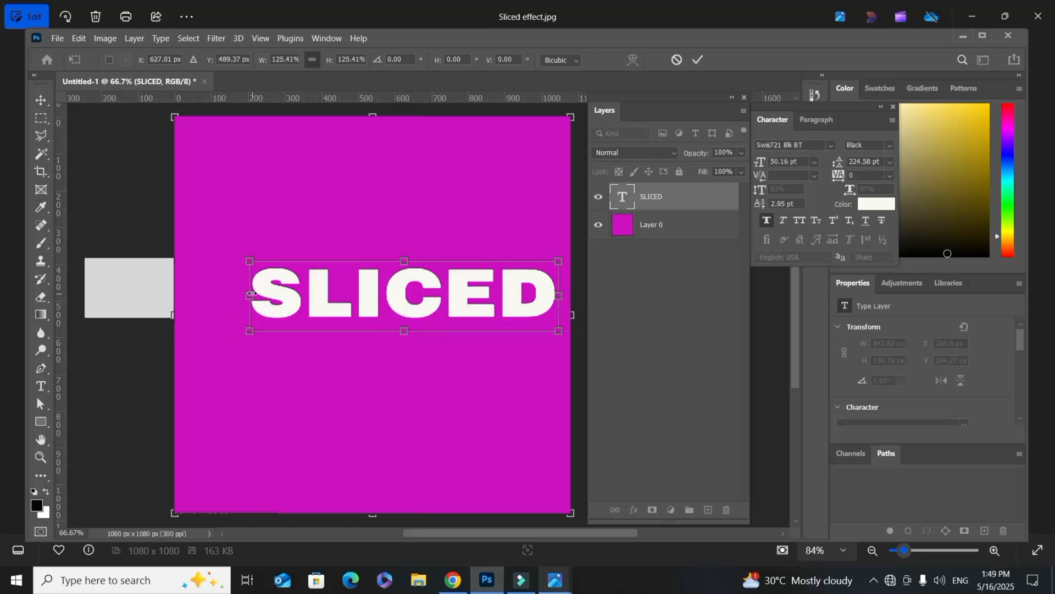
left_click_drag(250, 294, 198, 295)
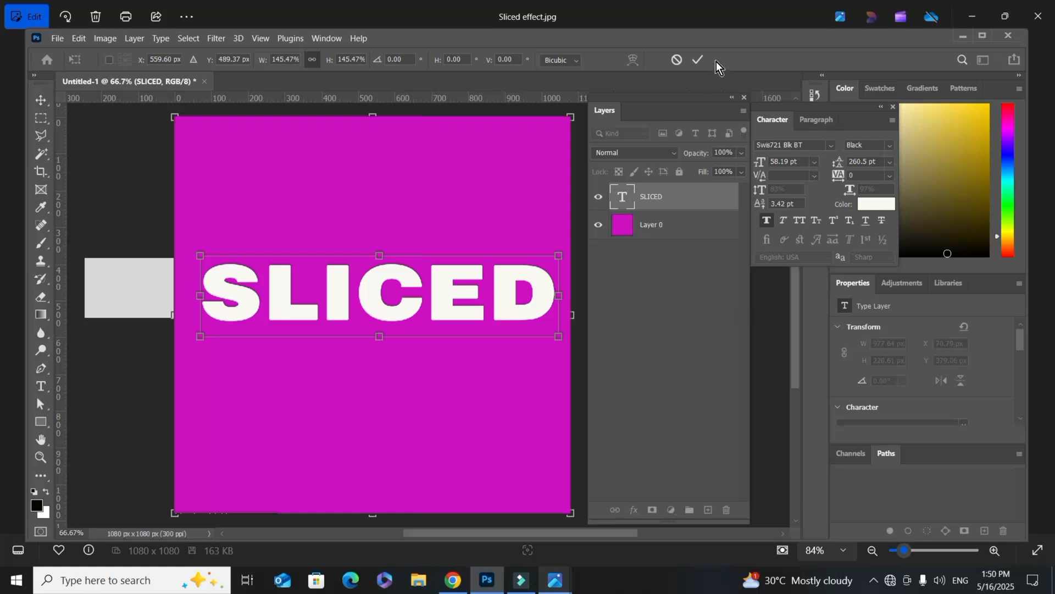
left_click(697, 61)
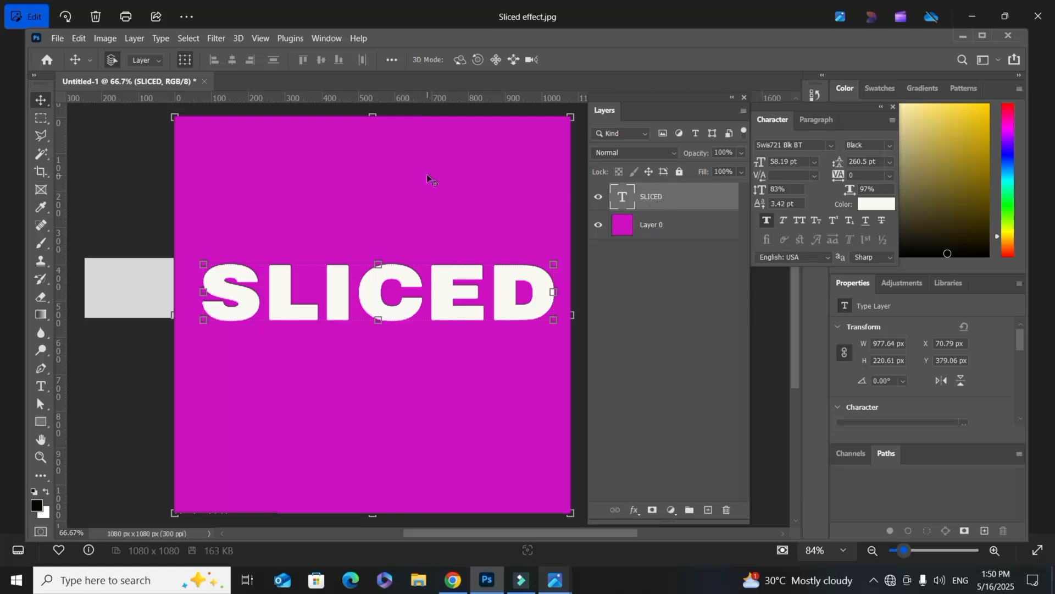
Step: Select the upper part of the text along a rising diagonal with the Polygonal Lasso and turn the selection into a layer mask
left_click(44, 135)
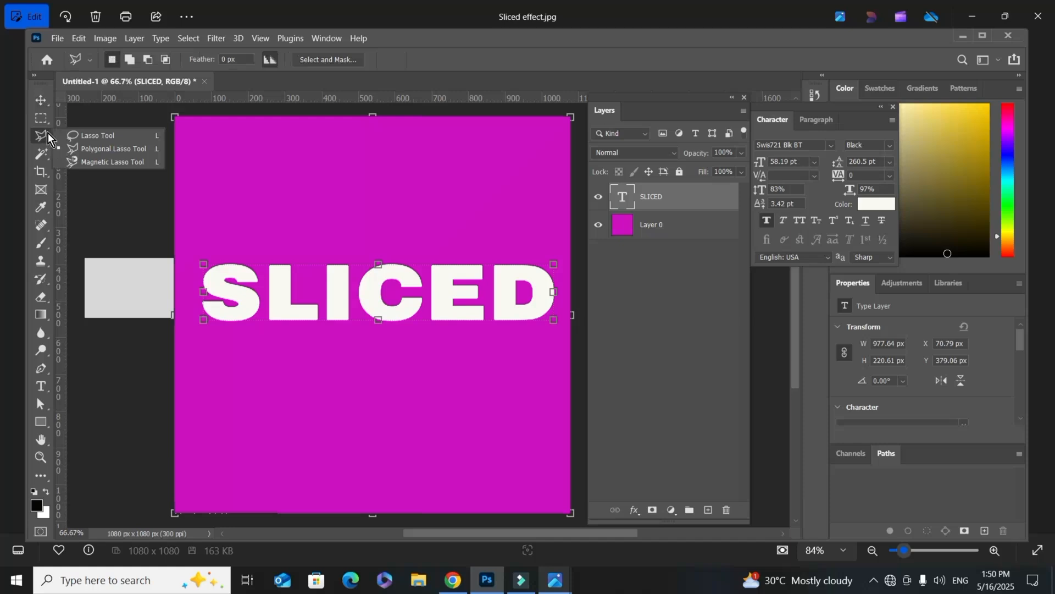
left_click(92, 152)
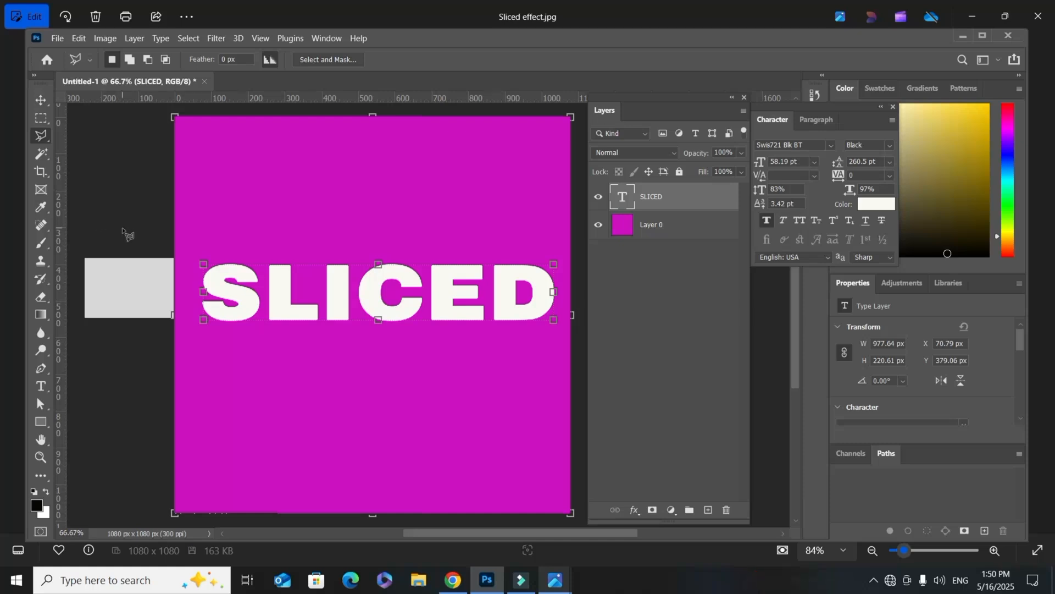
left_click(193, 232)
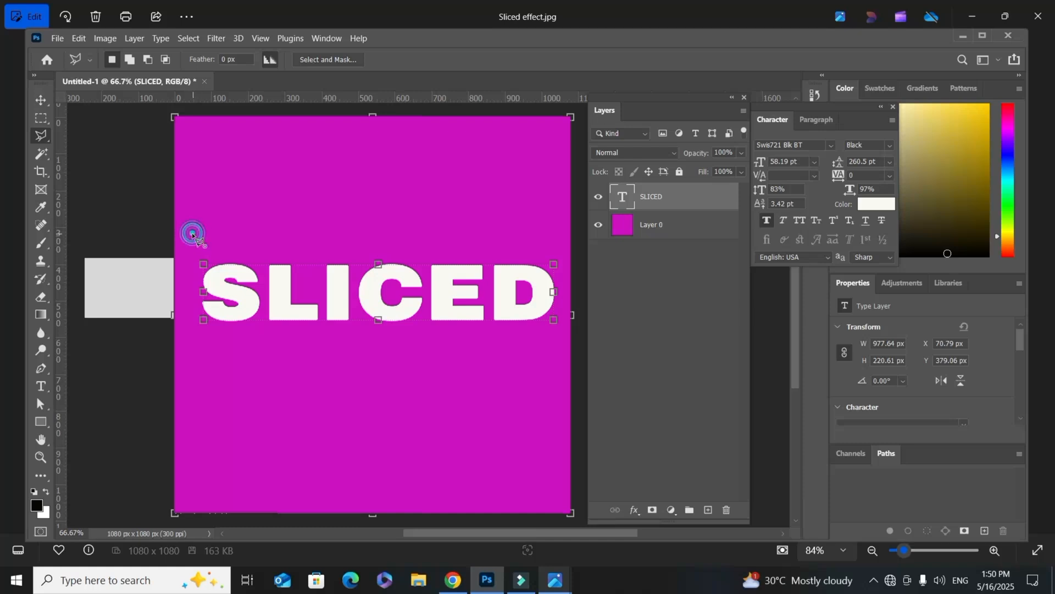
left_click(196, 313)
left_click(565, 277)
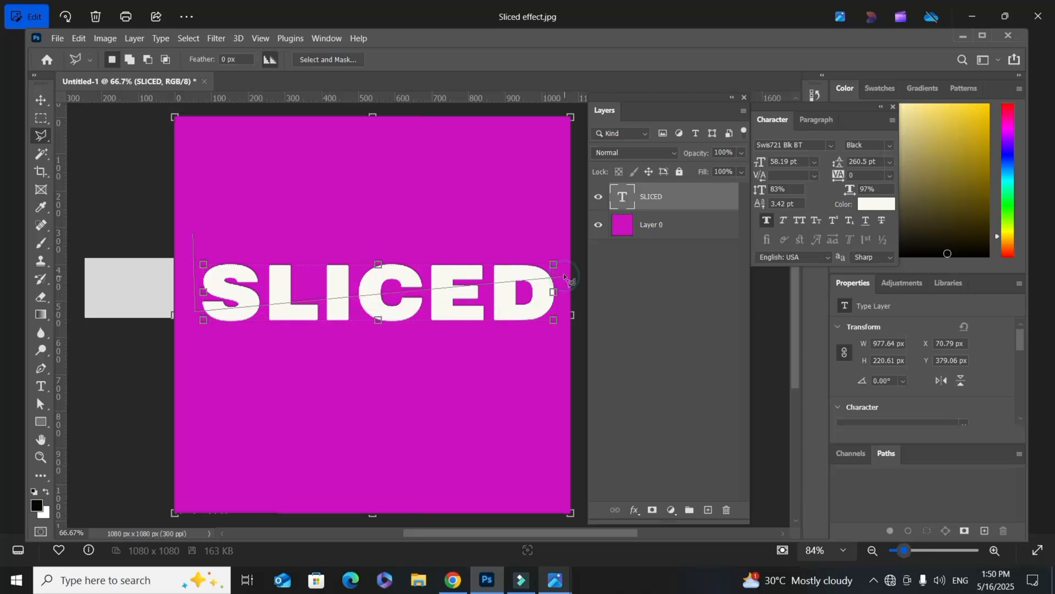
left_click(546, 215)
double_click(193, 234)
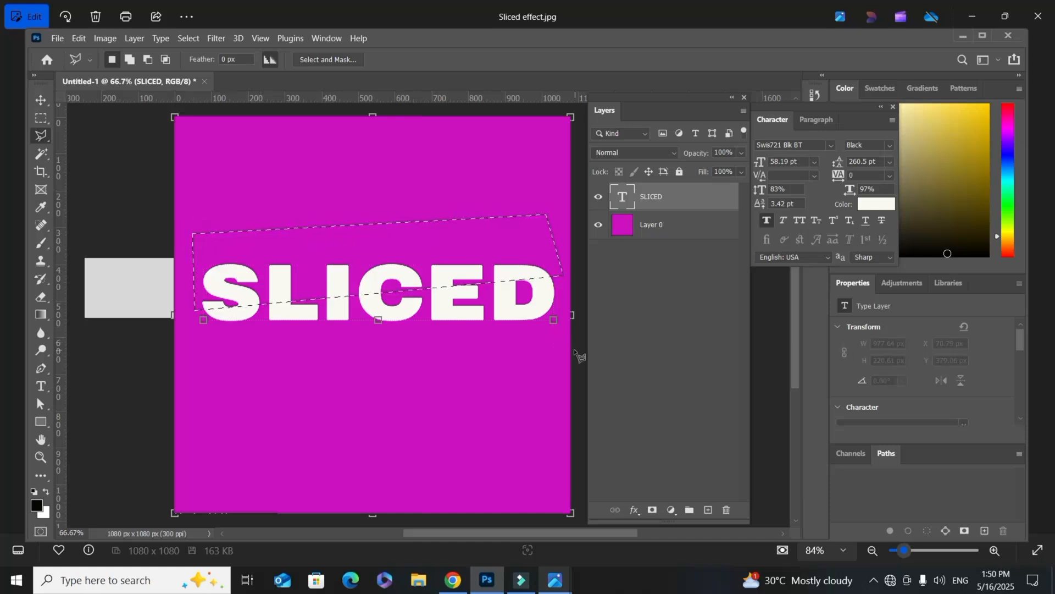
left_click(653, 512)
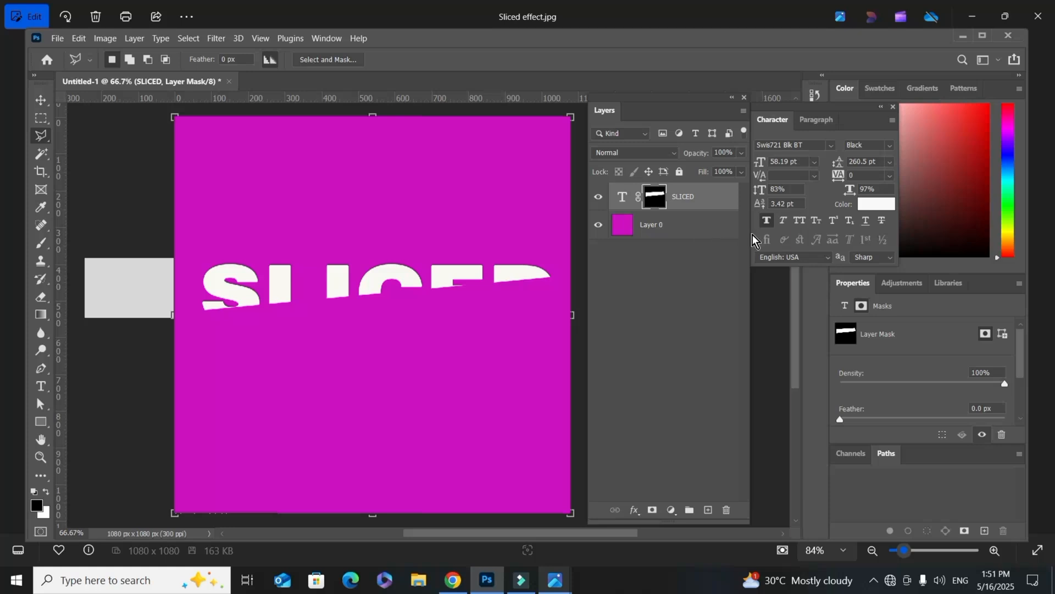
Step: Duplicate the masked SLICED layer and invert the copy's mask so it holds the lower half of the letters
key("ctrl+j")
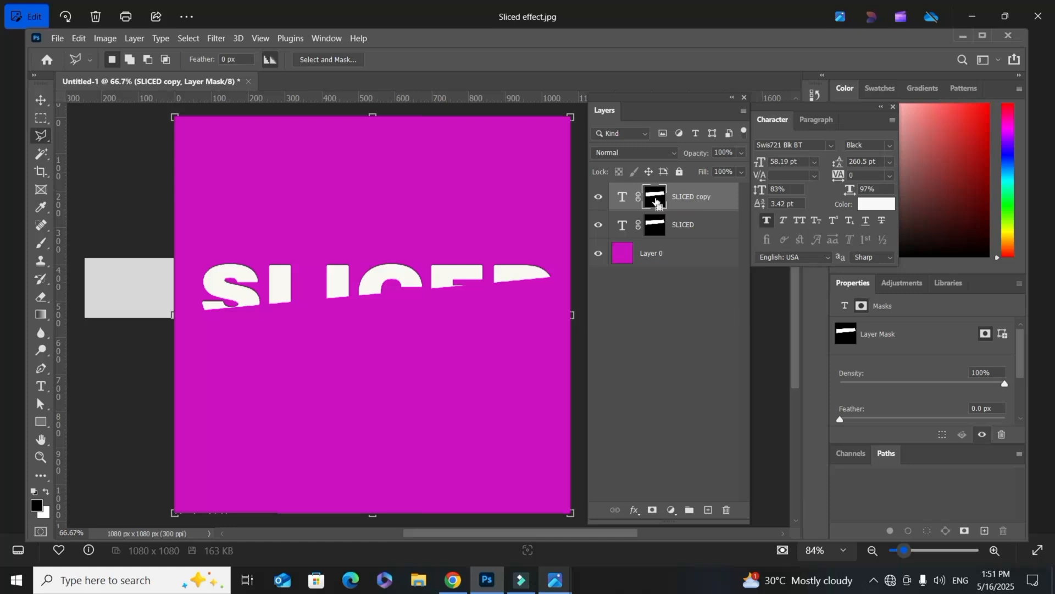
left_click_drag(649, 201, 651, 202)
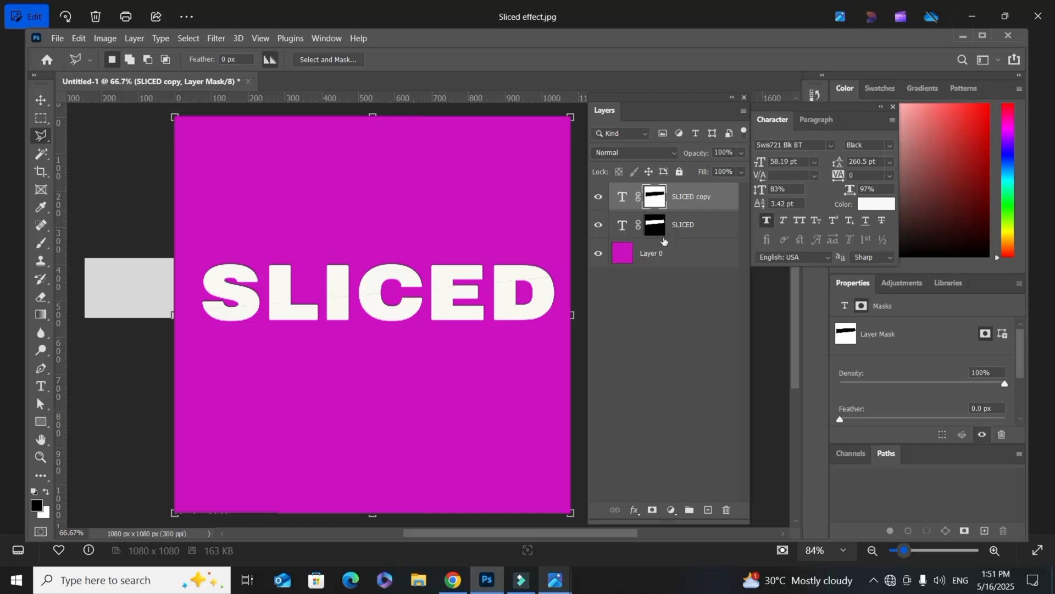
left_click(684, 226)
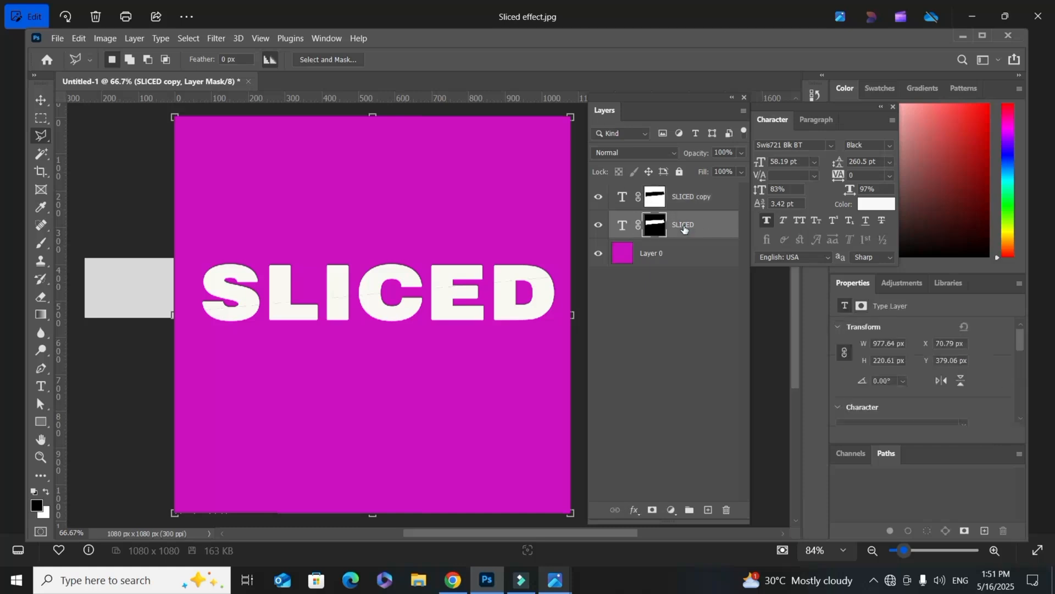
Step: Shift the SLICED copy layer with the lower letter halves about 9 px to the right, keeping its vertical position
left_click(690, 206)
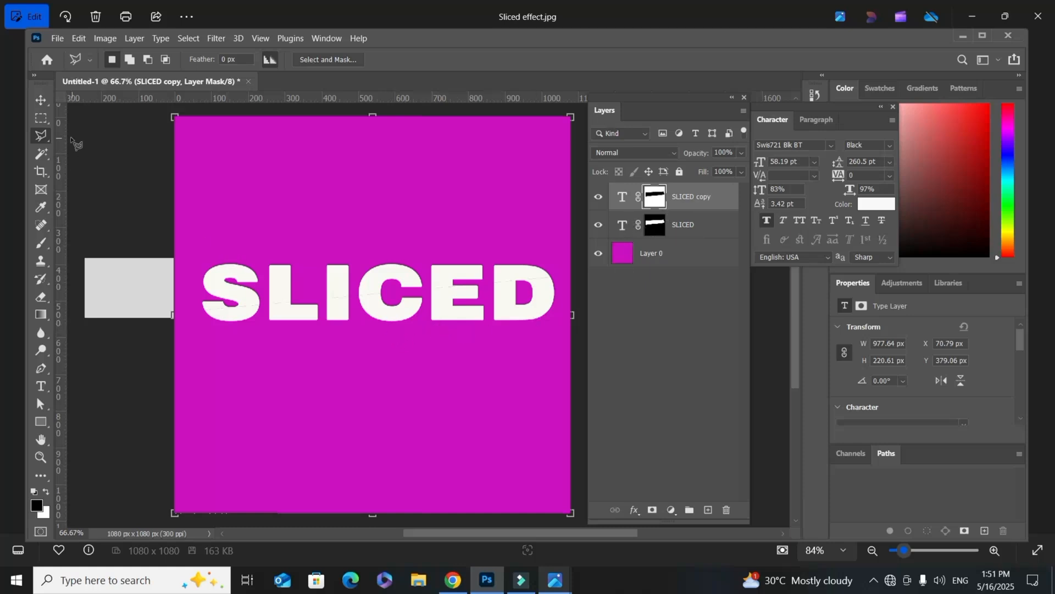
left_click(45, 104)
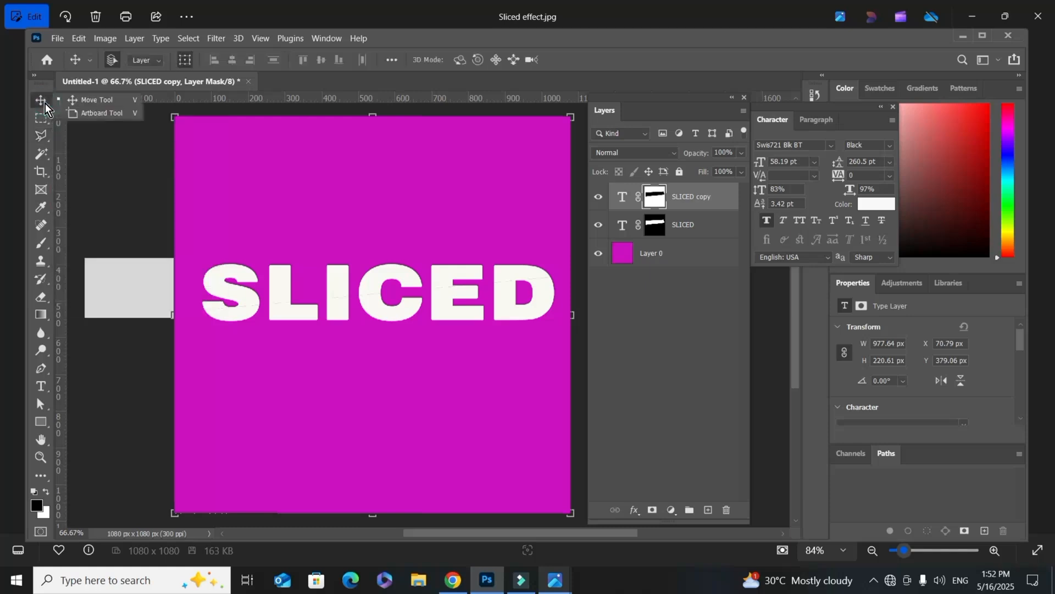
left_click(376, 312)
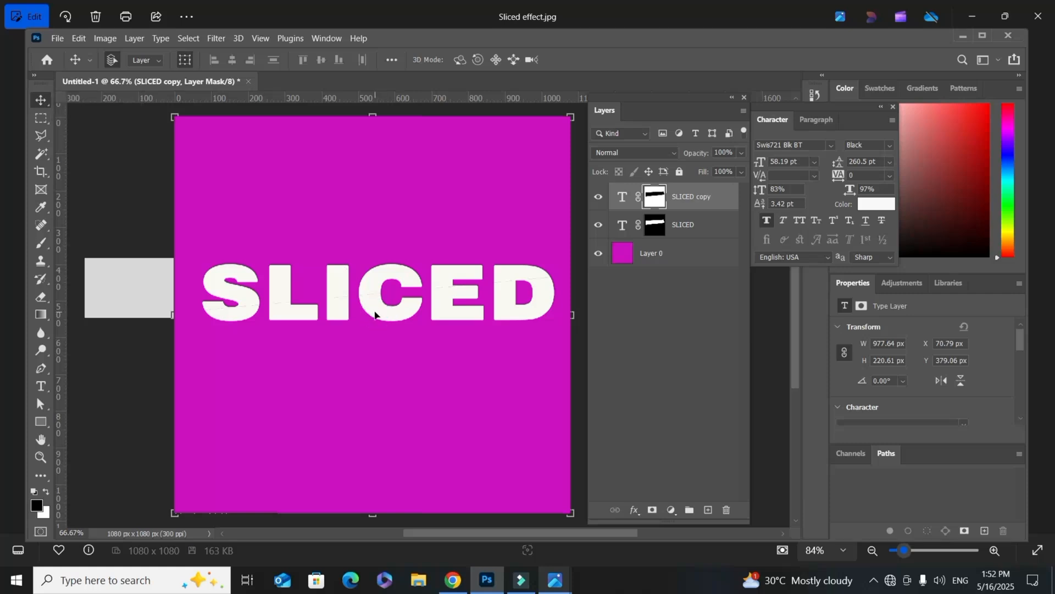
left_click(374, 314)
mouse_move(374, 316)
left_mouse_down()
mouse_move(373, 327)
mouse_move(377, 316)
left_mouse_up()
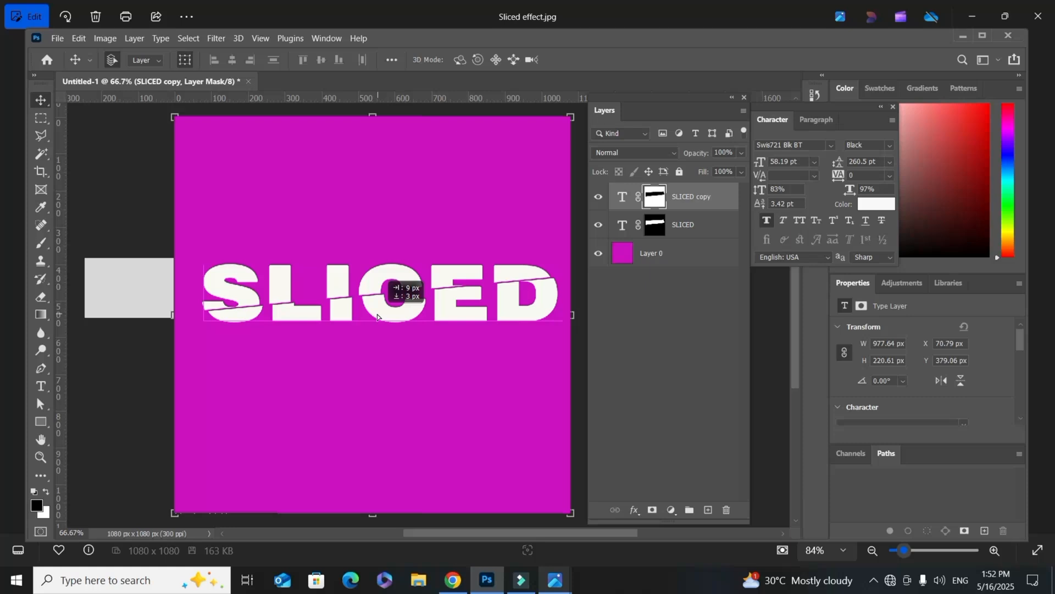
left_click_drag(377, 316, 378, 315)
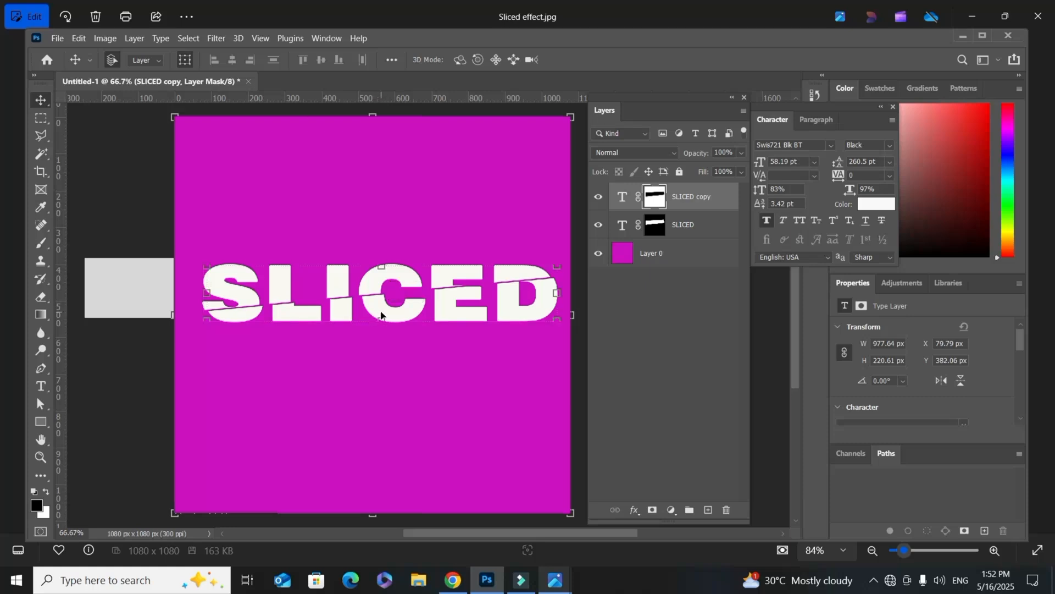
mouse_move(385, 316)
left_mouse_down()
mouse_move(373, 316)
mouse_move(386, 315)
left_mouse_up()
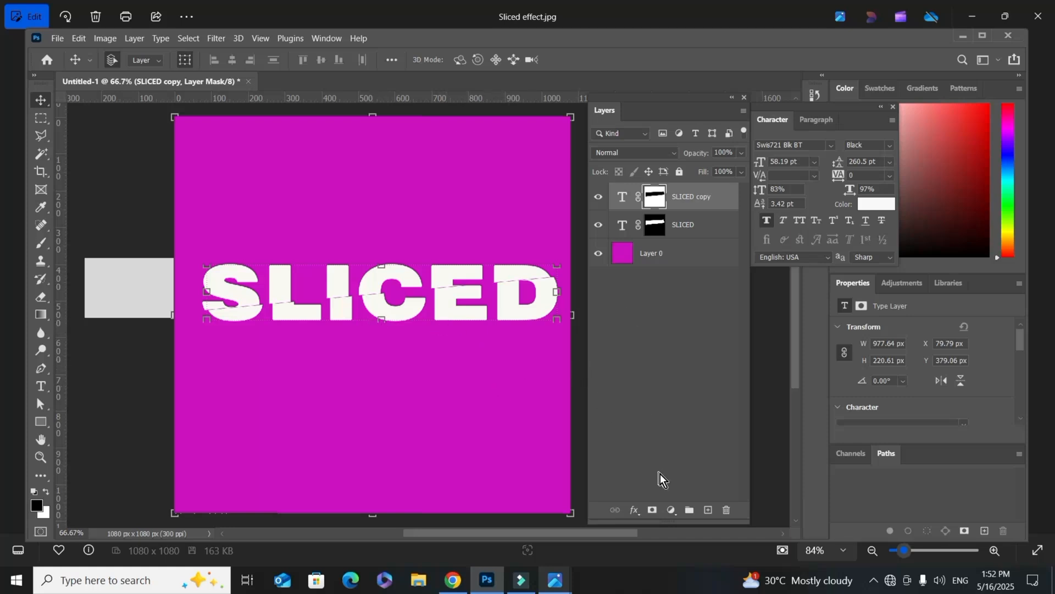
Step: Add an empty layer above the text layers and load the SLICED copy's layer mask as a selection
left_click(709, 511)
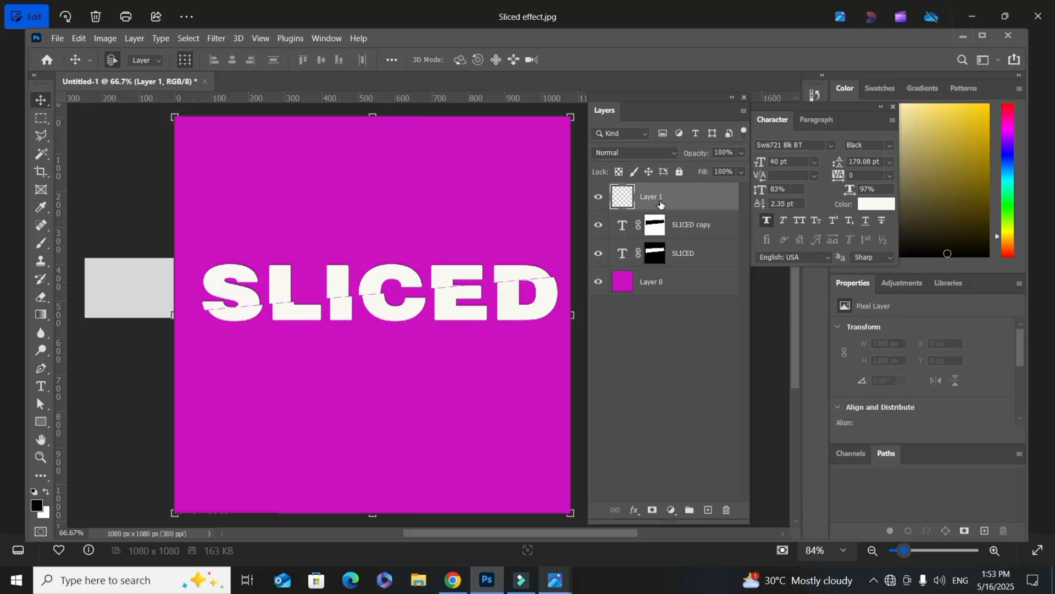
left_click(668, 204)
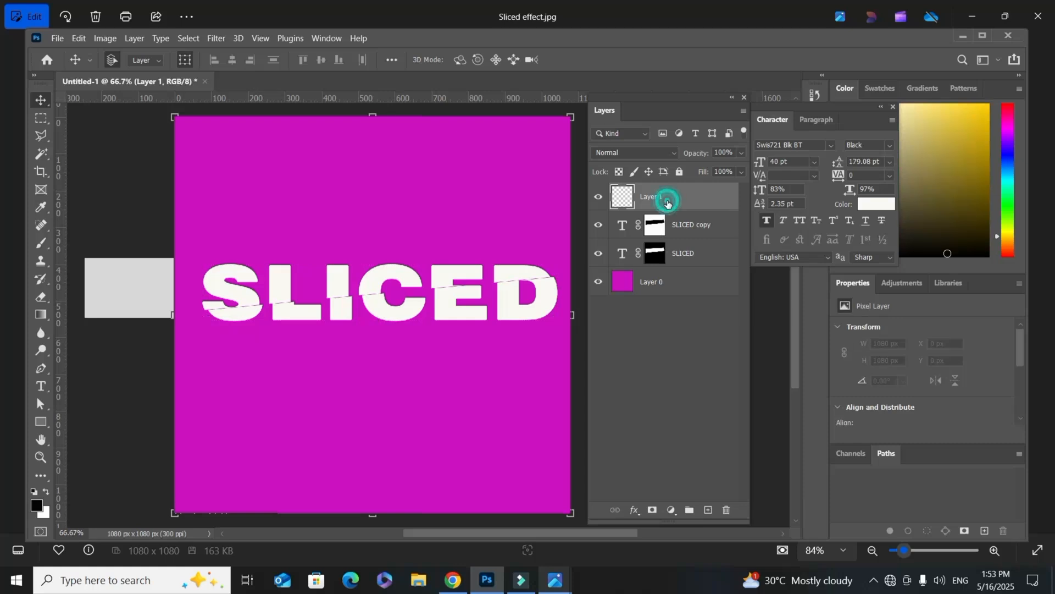
left_click(659, 234)
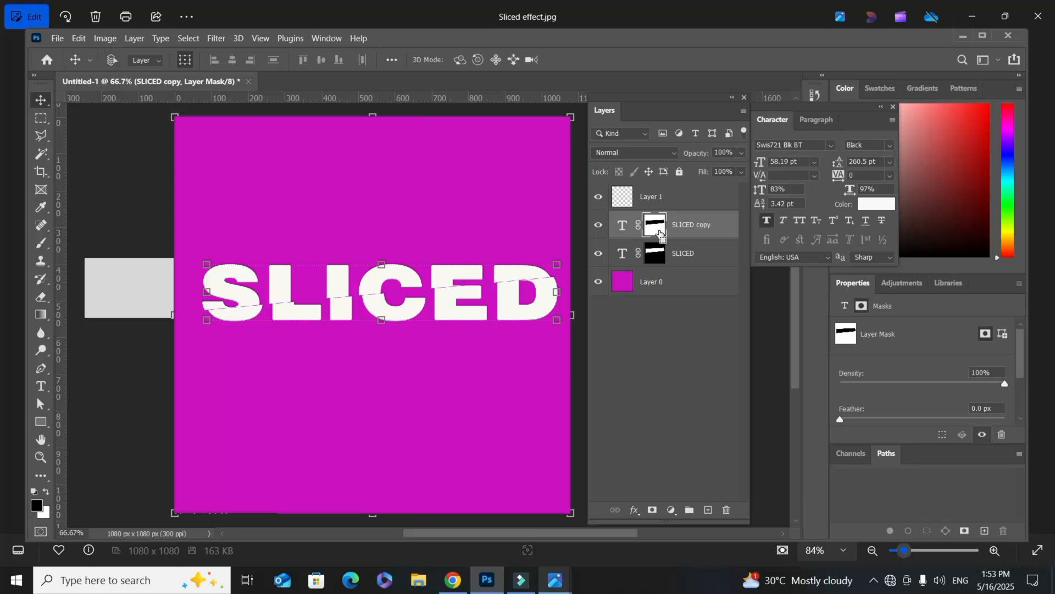
left_click(660, 233, "ctrl")
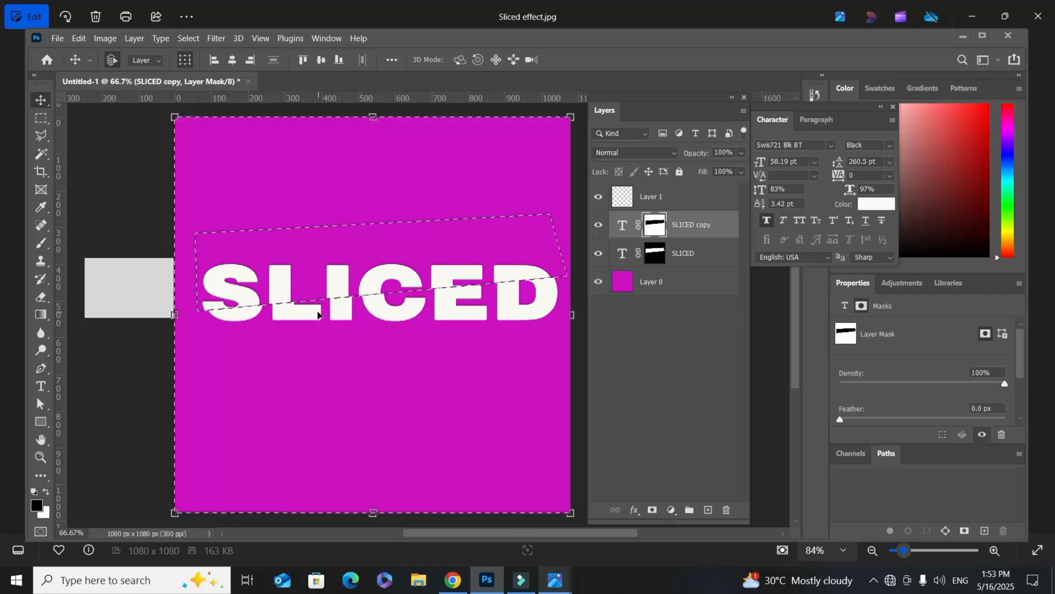
key("ctrl+plus")
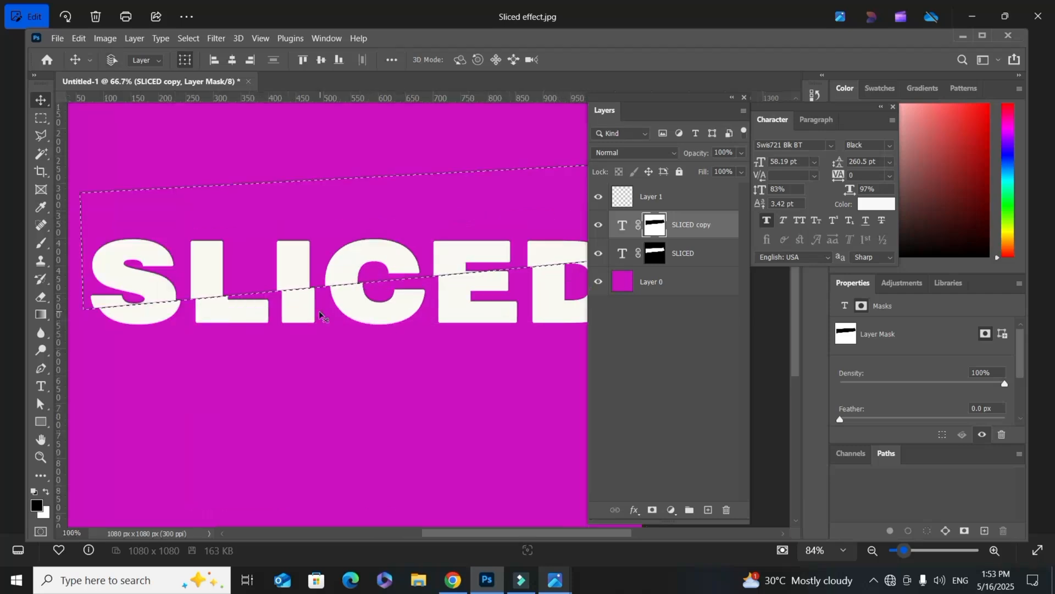
key("ctrl+plus")
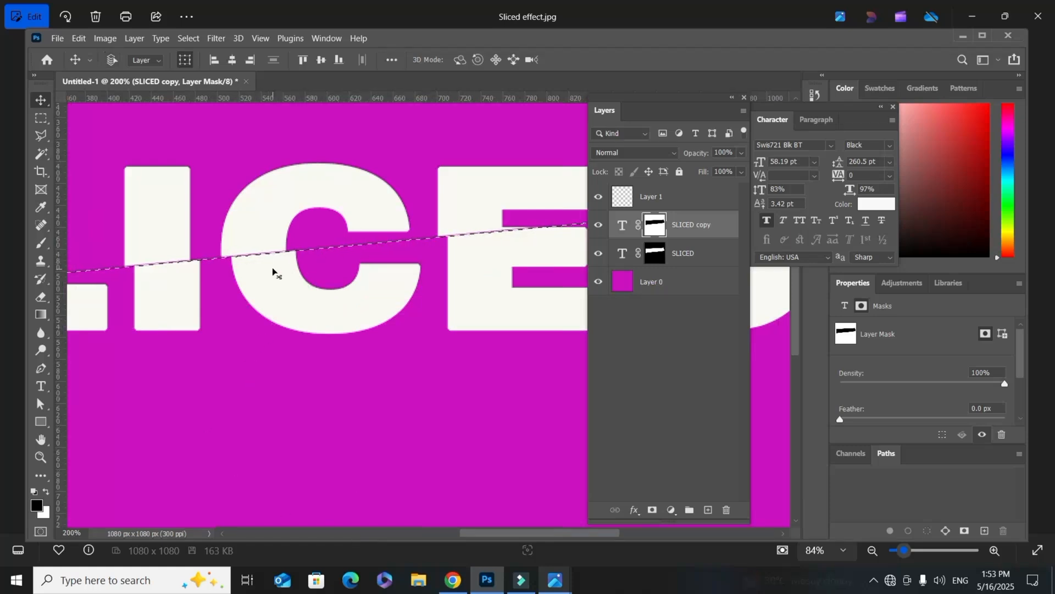
key("ctrl+plus")
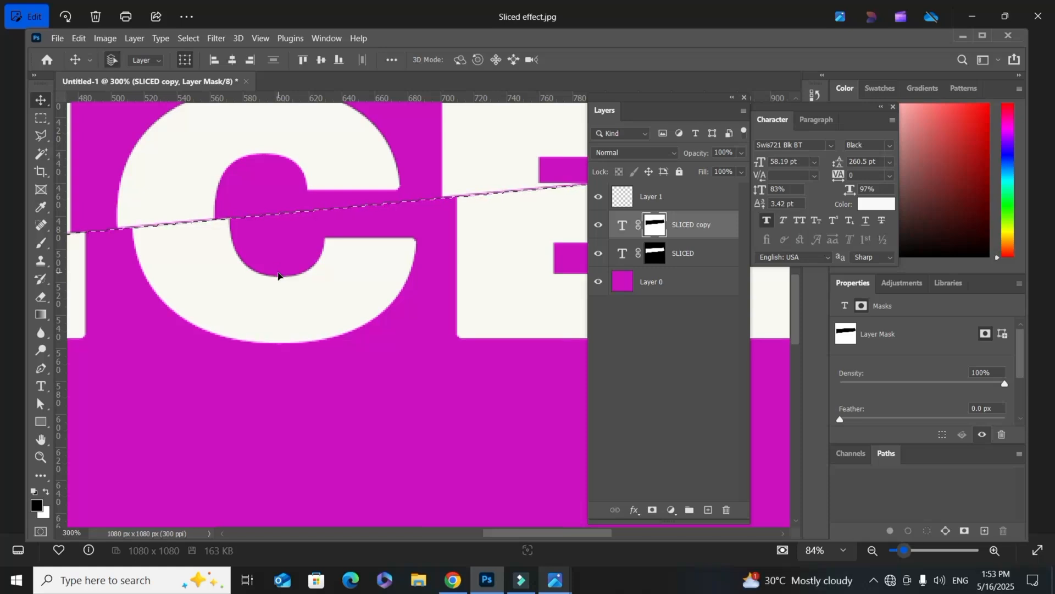
key("ctrl+minus")
key("ctrl+minus")
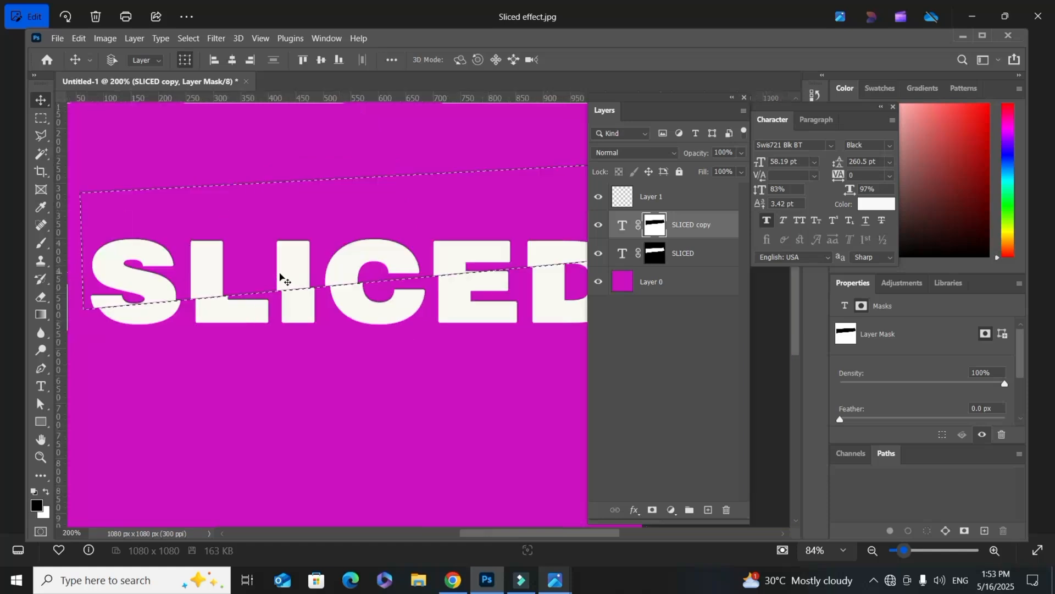
key("ctrl+minus")
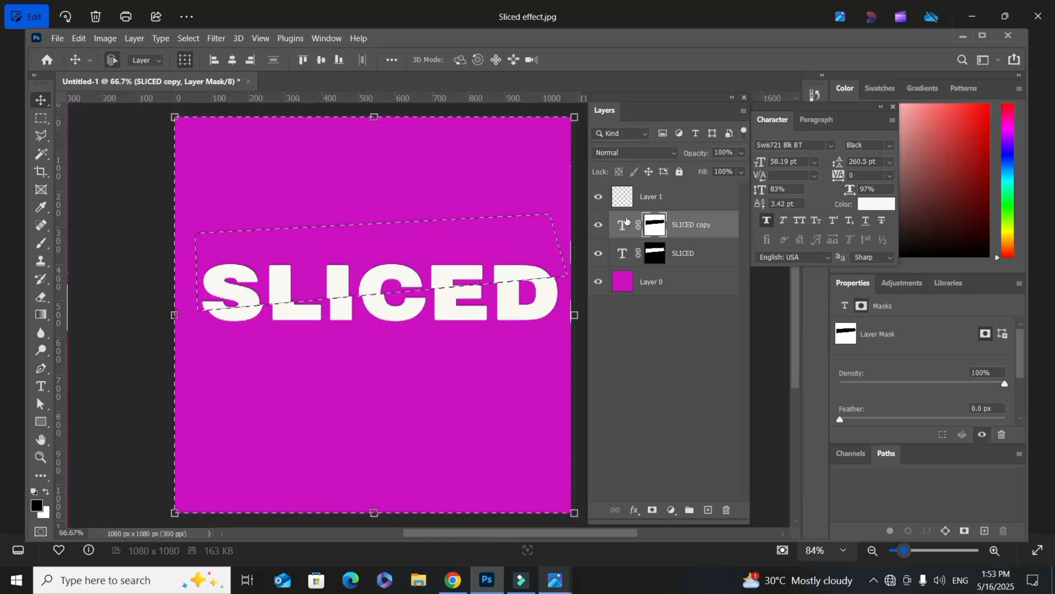
Step: Set the foreground colour to black and brush a soft shadow on Layer 1 along the underside of the diagonal cut through SLICED
left_click(649, 202)
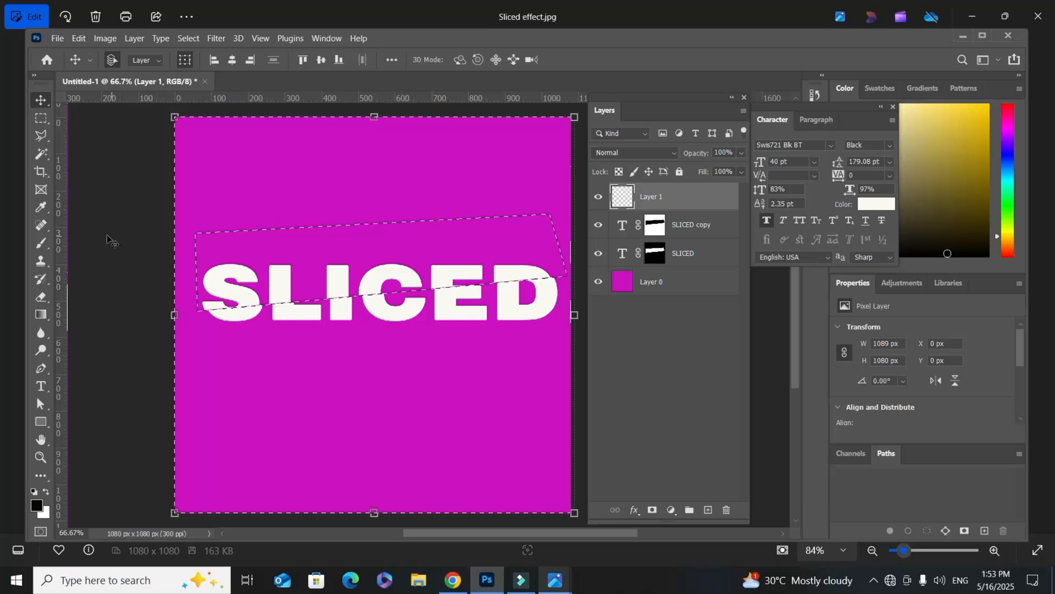
left_click(37, 243)
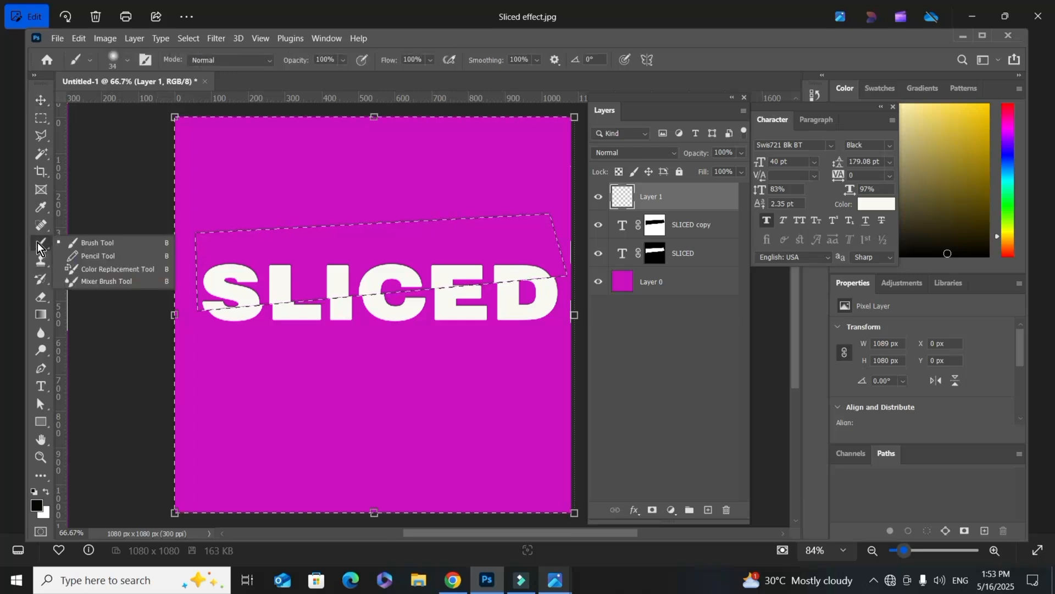
left_click(88, 242)
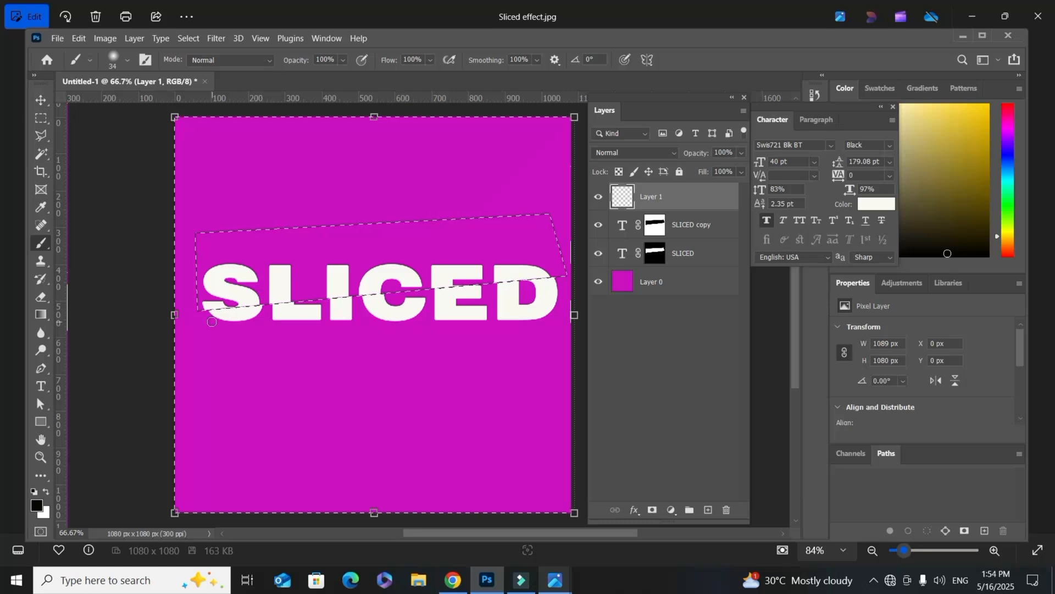
left_click(37, 505)
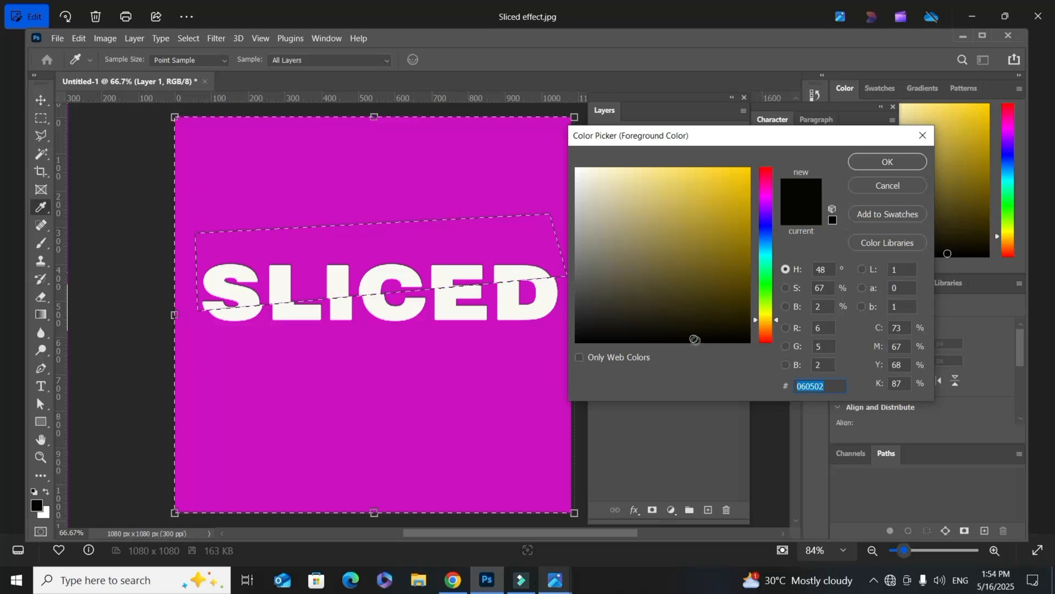
left_click(695, 340)
left_click(886, 163)
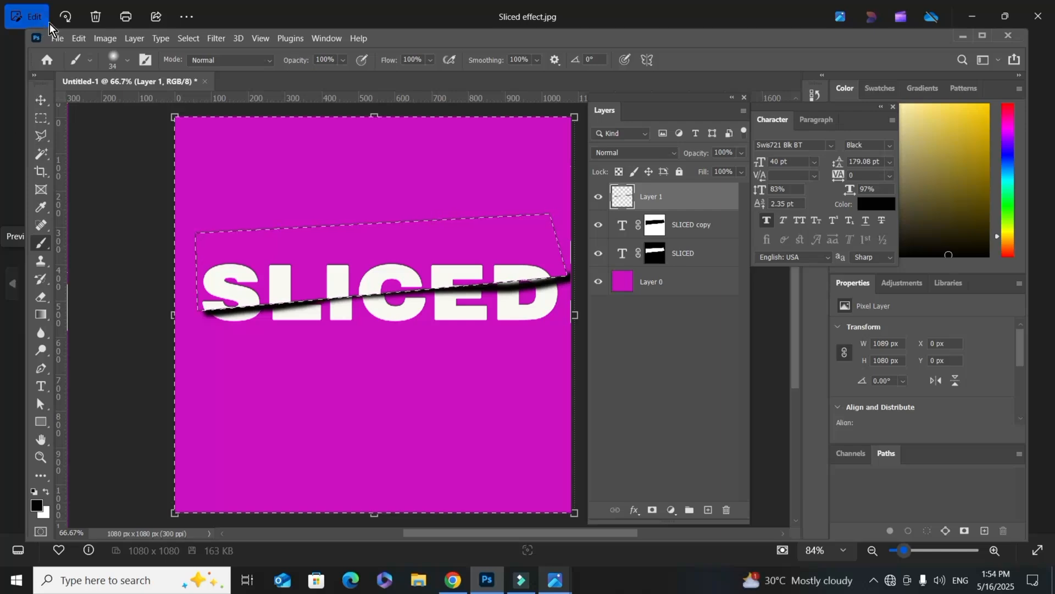
Step: Switch to the Move tool and clear the active selection around the upper part of the text
left_click(45, 101)
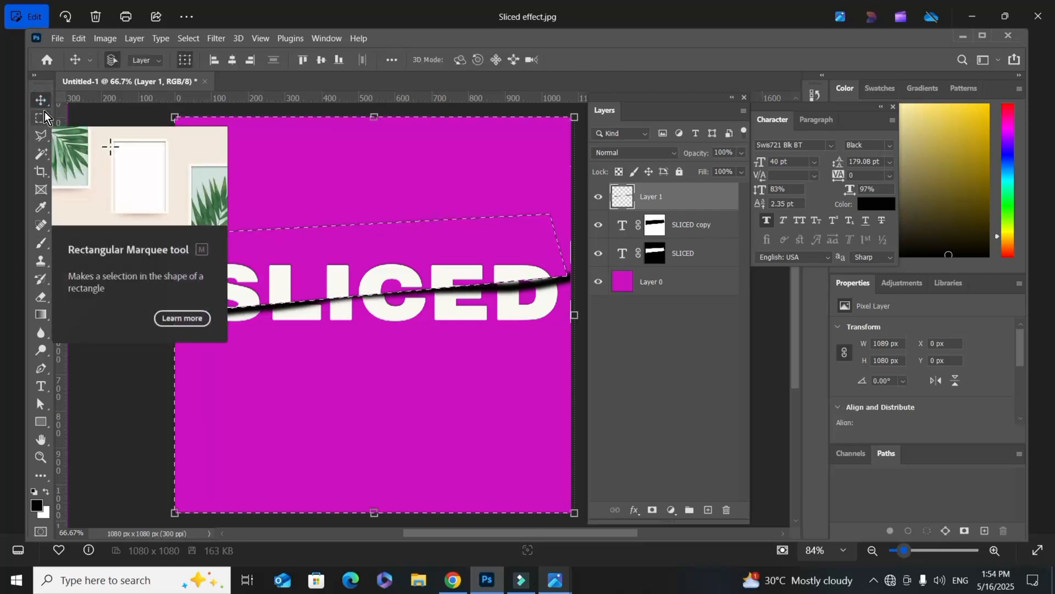
key("super+d")
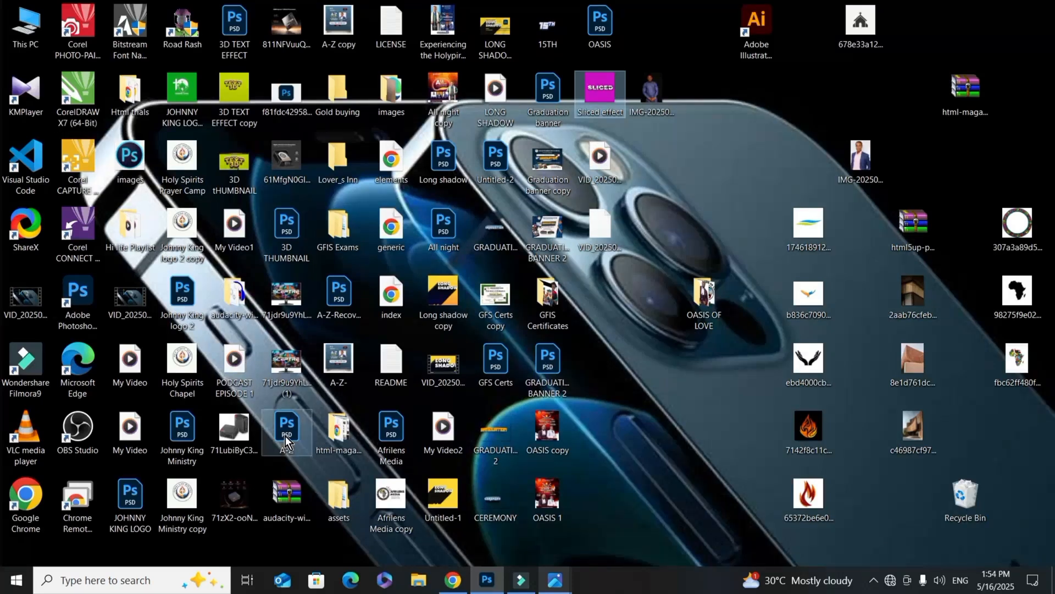
left_click(486, 585)
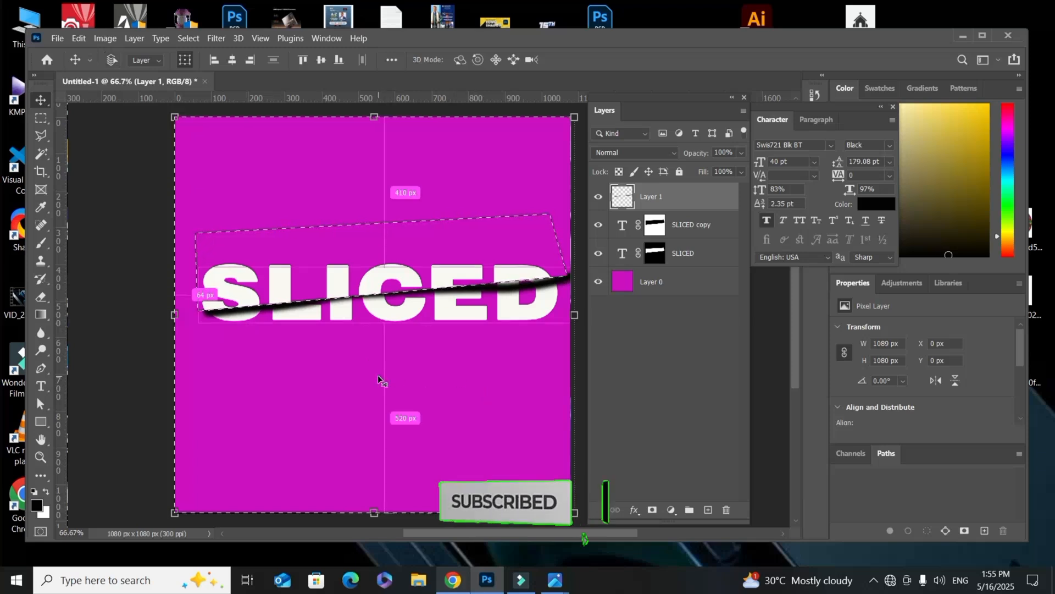
key("ctrl+d")
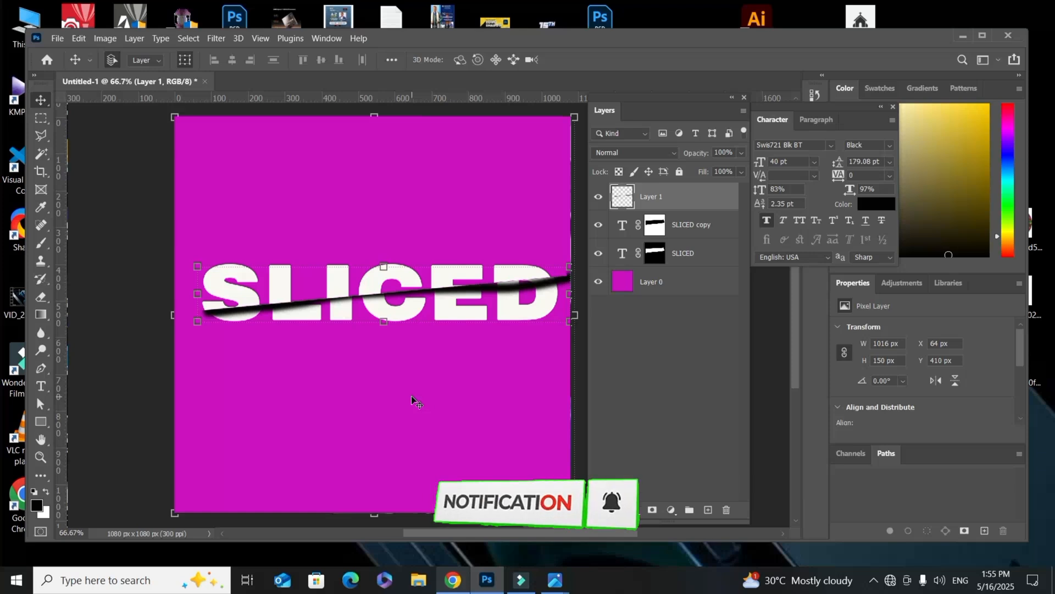
key("ctrl+minus")
scroll(413, 401, "down", 1)
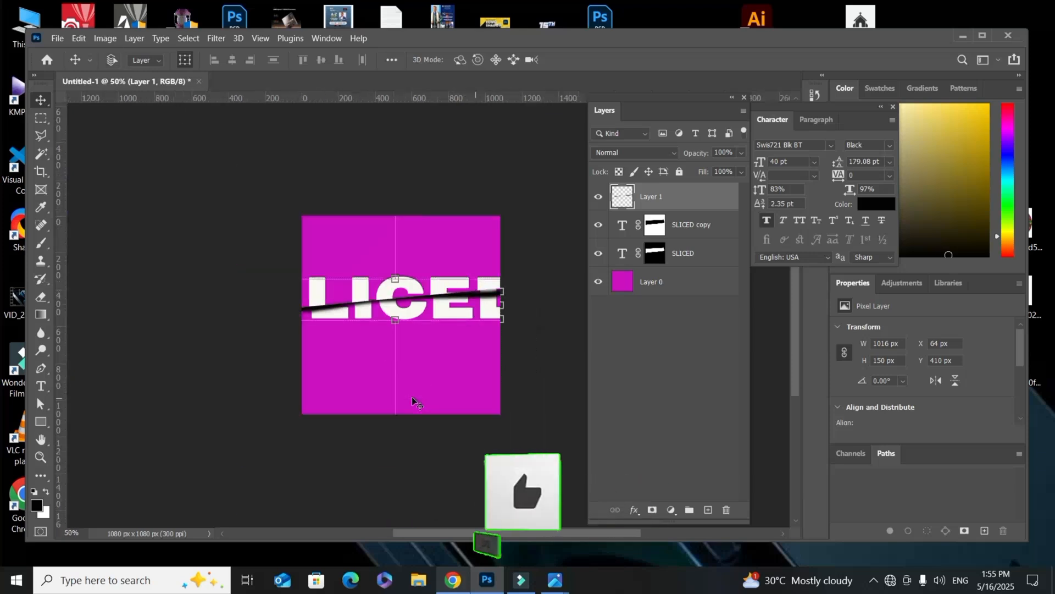
scroll(412, 401, "up", 2)
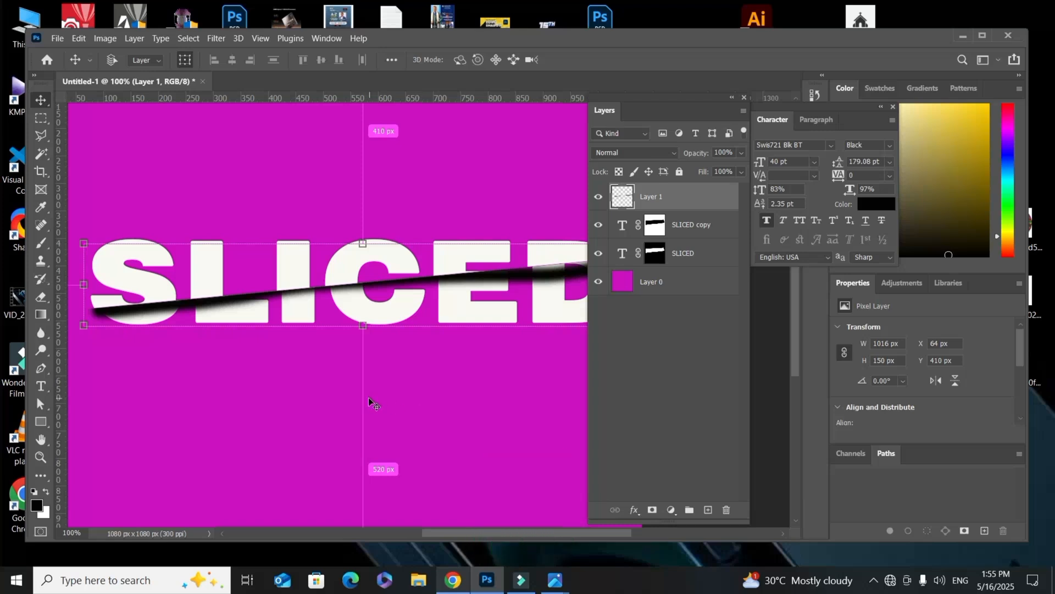
scroll(368, 397, "down", 1)
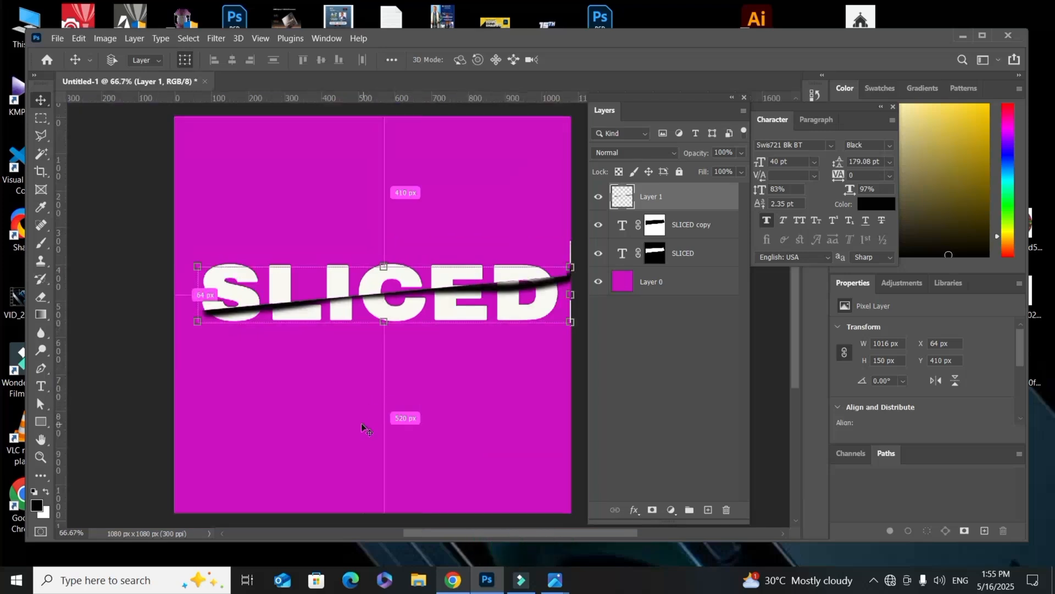